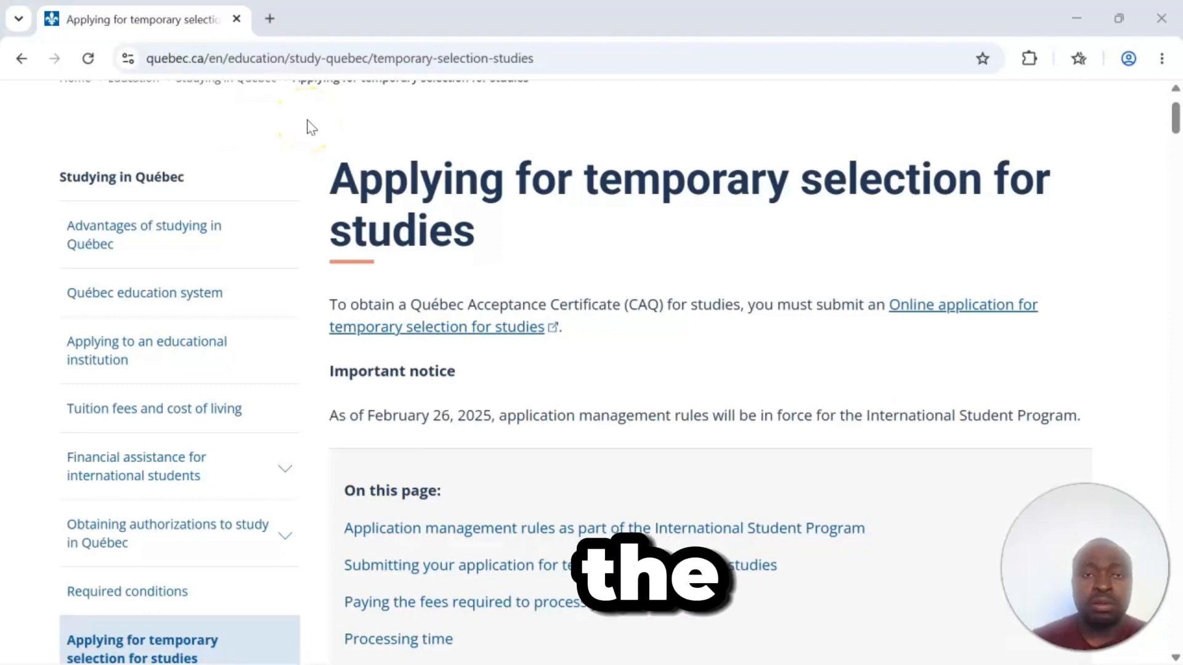
Open the online application for temporary selection for studies and review the instructions of its personal information step.
click(959, 317)
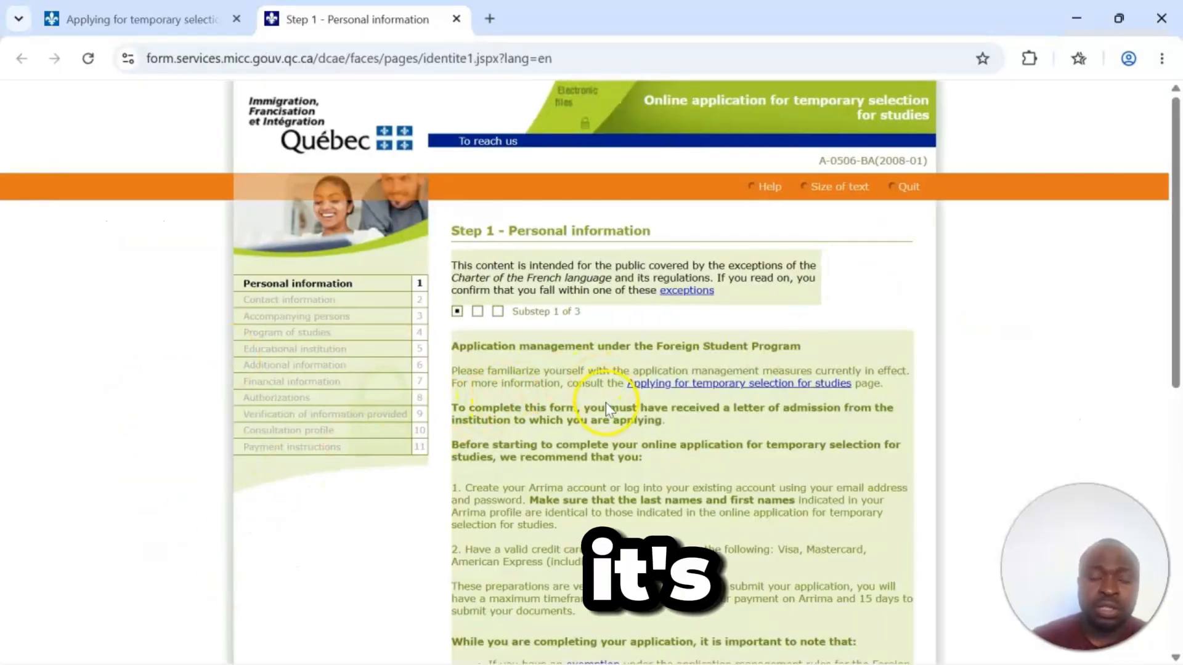
scroll(605, 407, down, 5)
scroll(600, 432, up, 5)
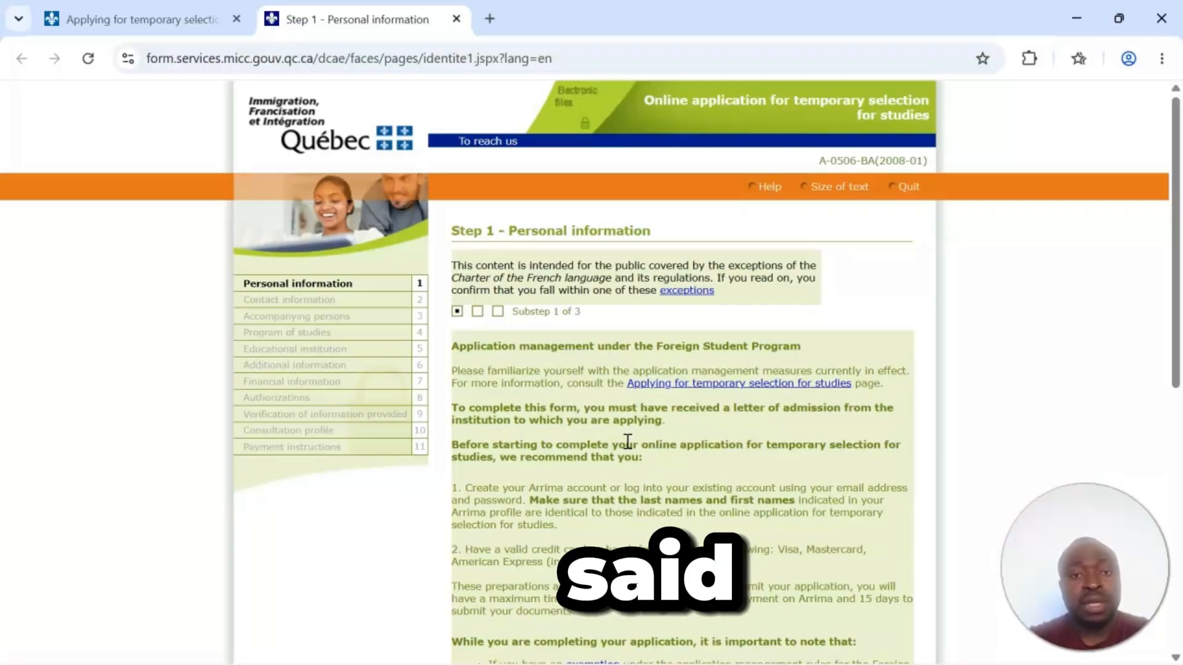
scroll(501, 378, down, 6)
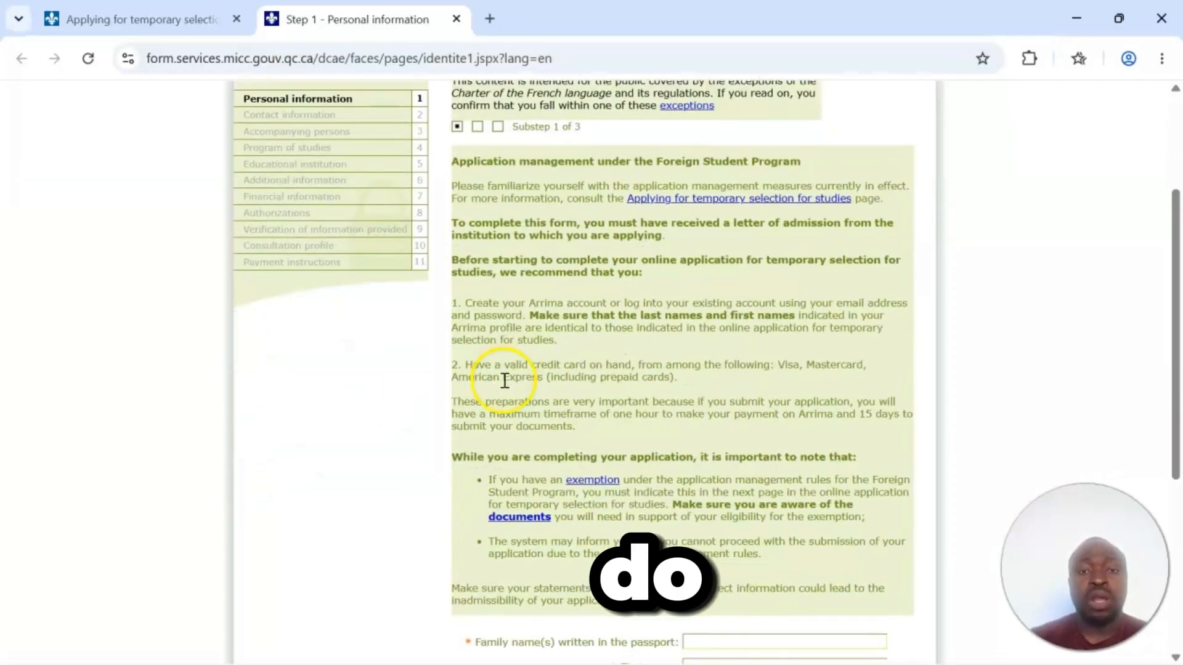
scroll(507, 387, up, 2)
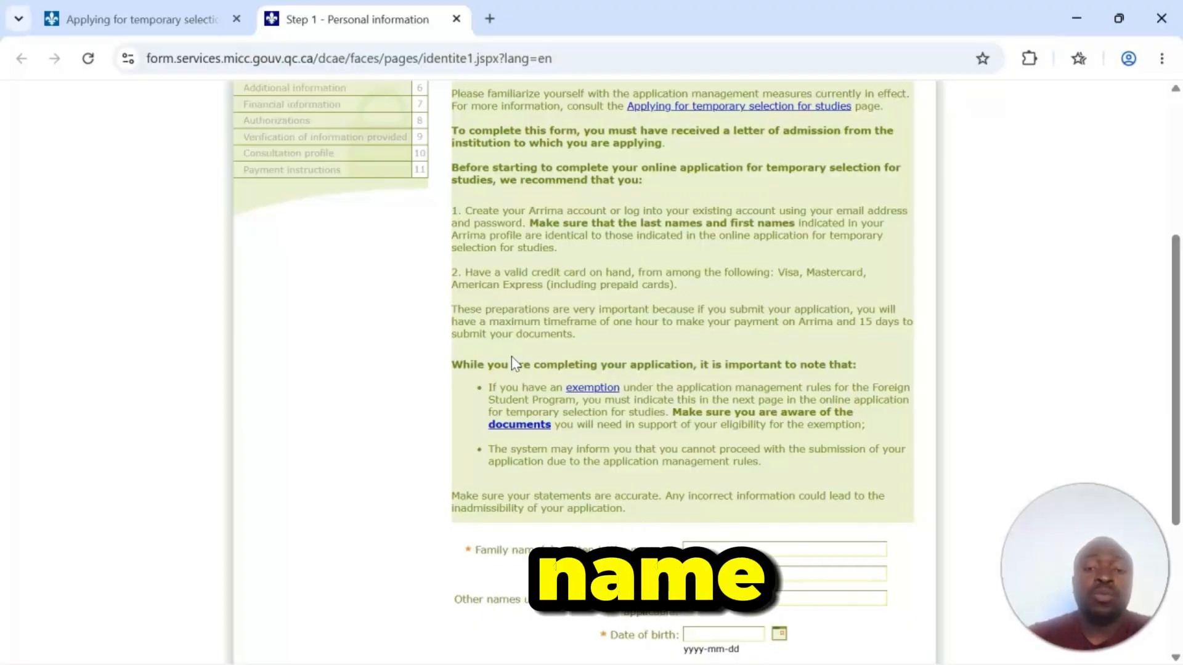
Examine the passport name and date of birth fields, opening and closing the birth date picker.
click(595, 483)
scroll(595, 483, down, 1)
scroll(616, 487, down, 1)
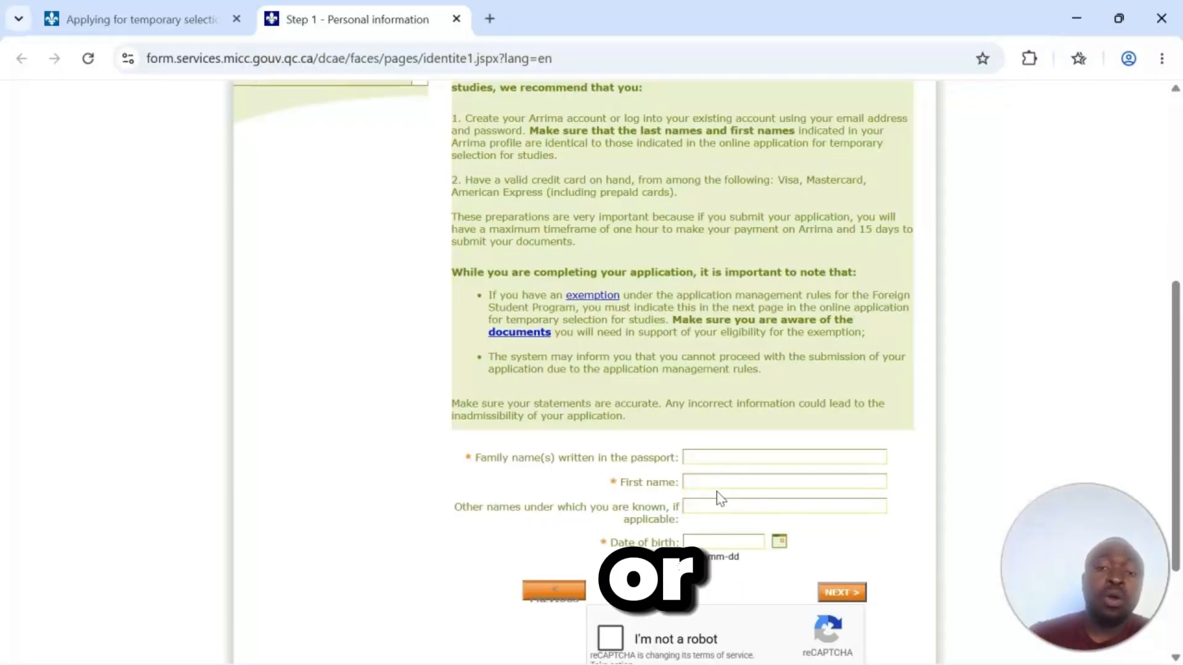
click(776, 541)
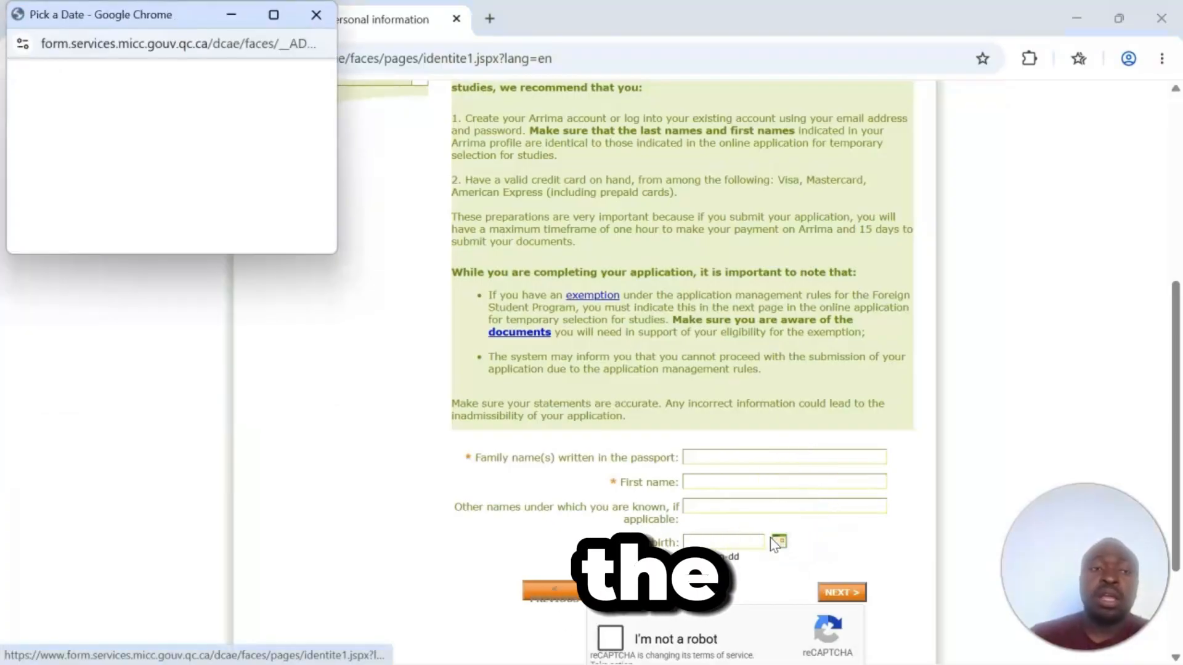
click(316, 14)
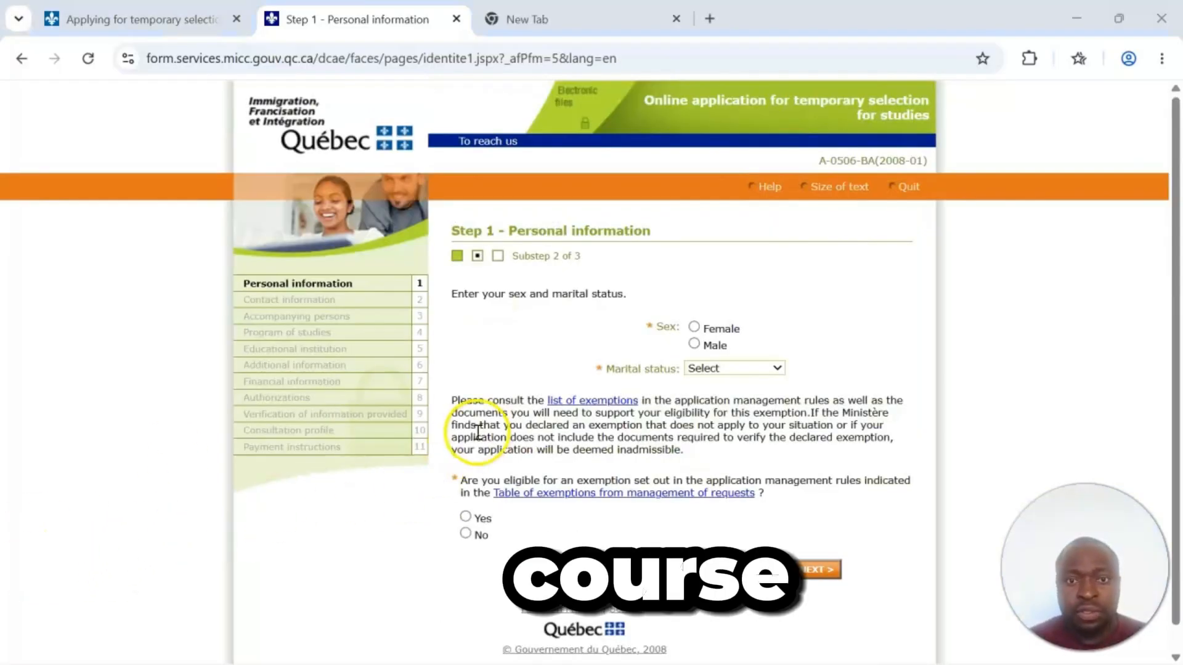
Review the sex, marital status and exemption questions and answer No to being eligible for an exemption.
scroll(542, 466, down, 1)
scroll(528, 462, up, 1)
scroll(520, 464, down, 1)
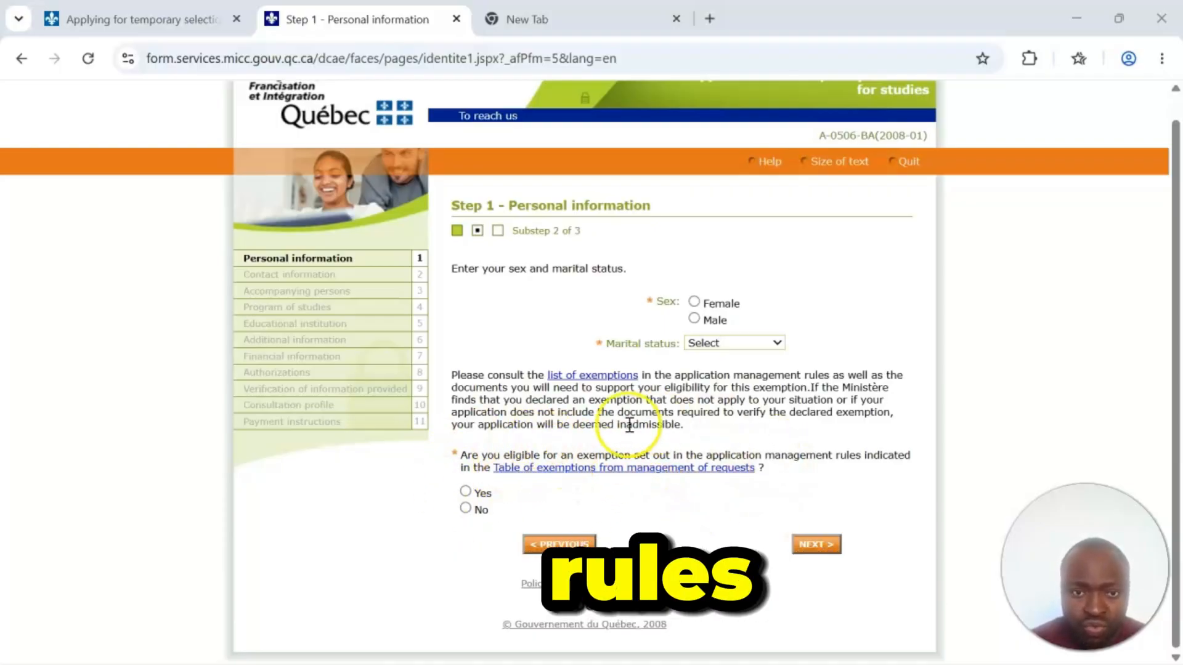
click(465, 508)
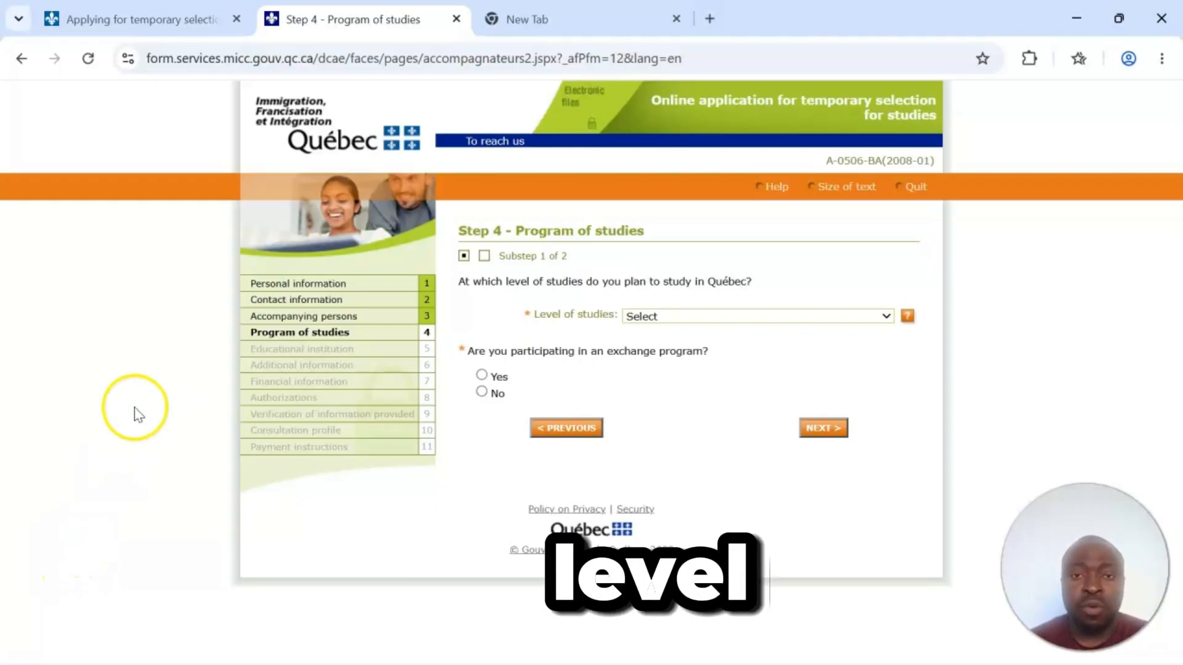
Set the level of studies to Postgraduate - Master's degree program and the program of studies to Québec program of study.
click(727, 315)
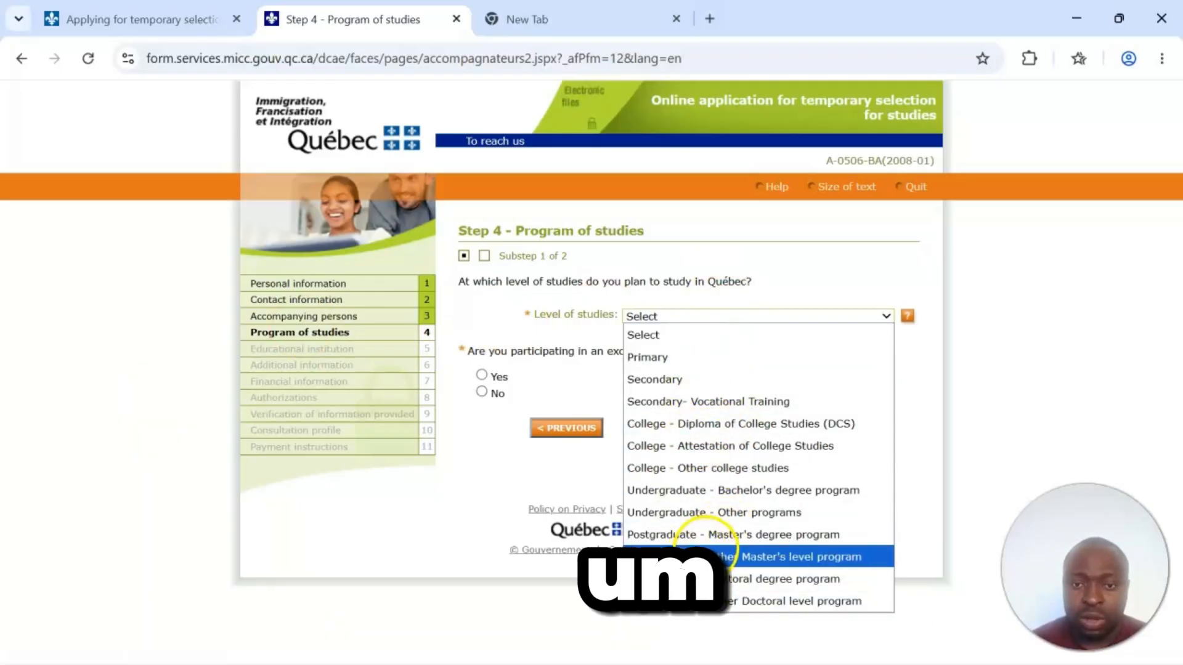
click(751, 536)
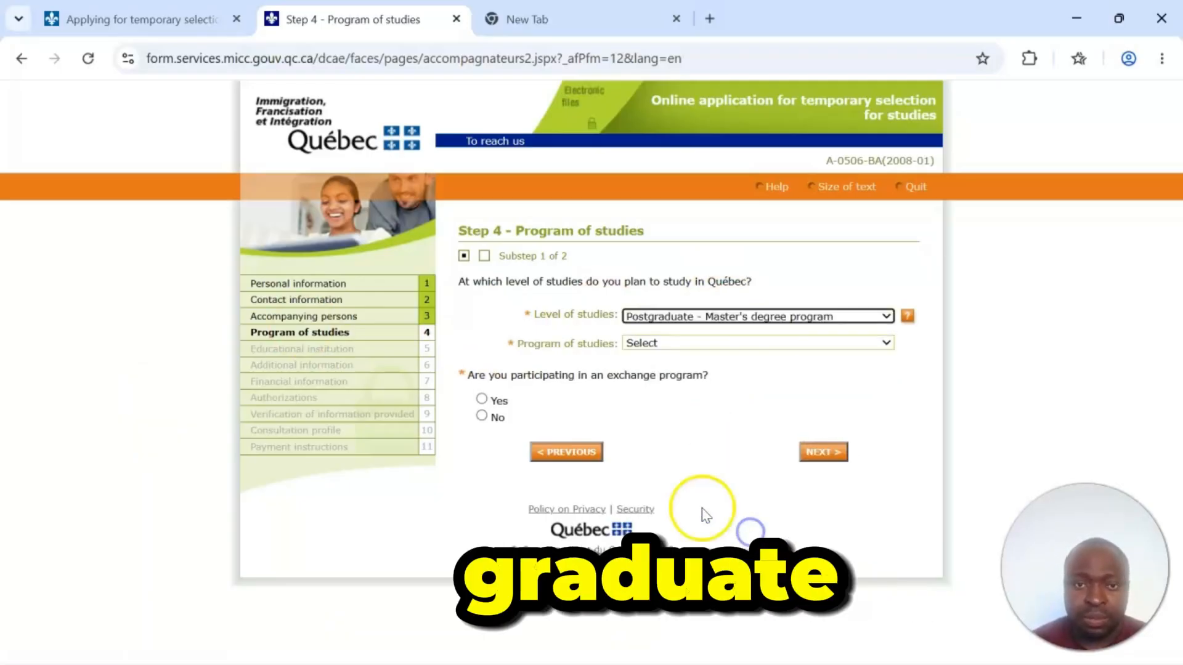
click(687, 345)
click(689, 382)
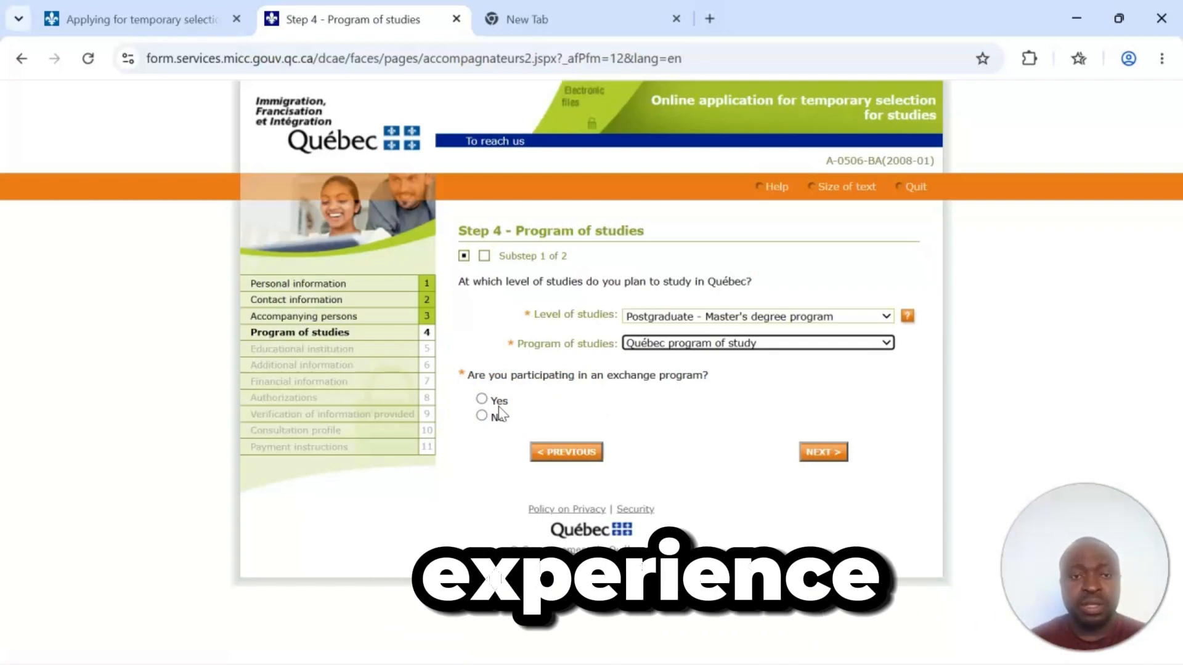
Answer No to participating in an exchange program and continue to the educational institution step.
click(447, 412)
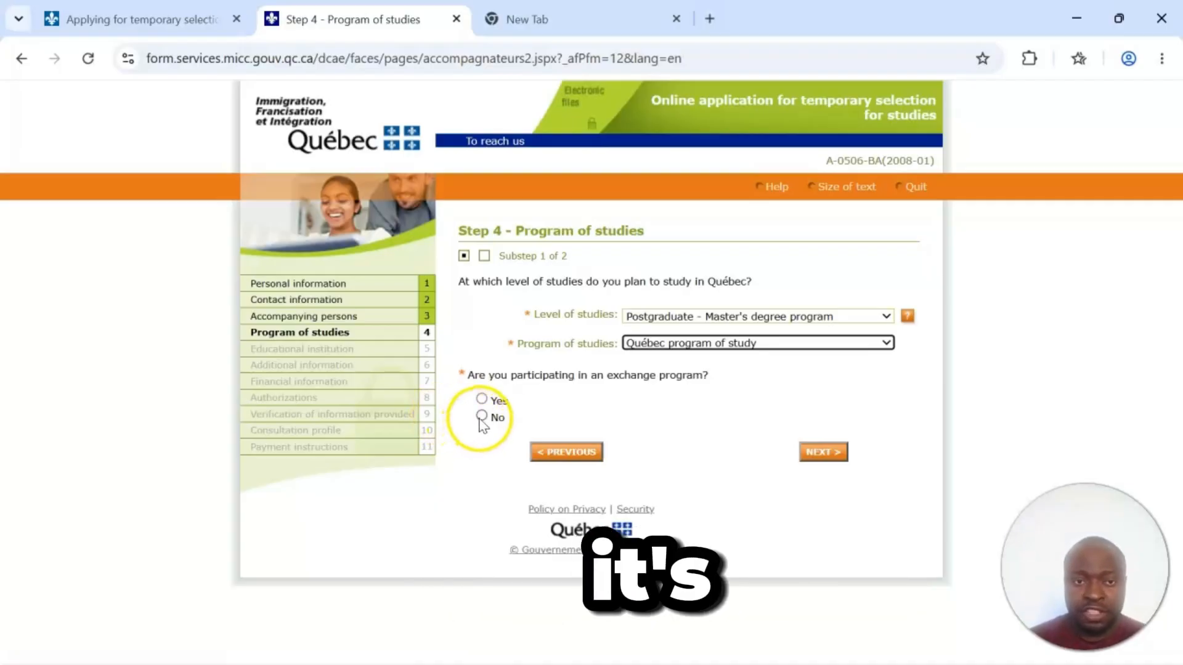
click(482, 416)
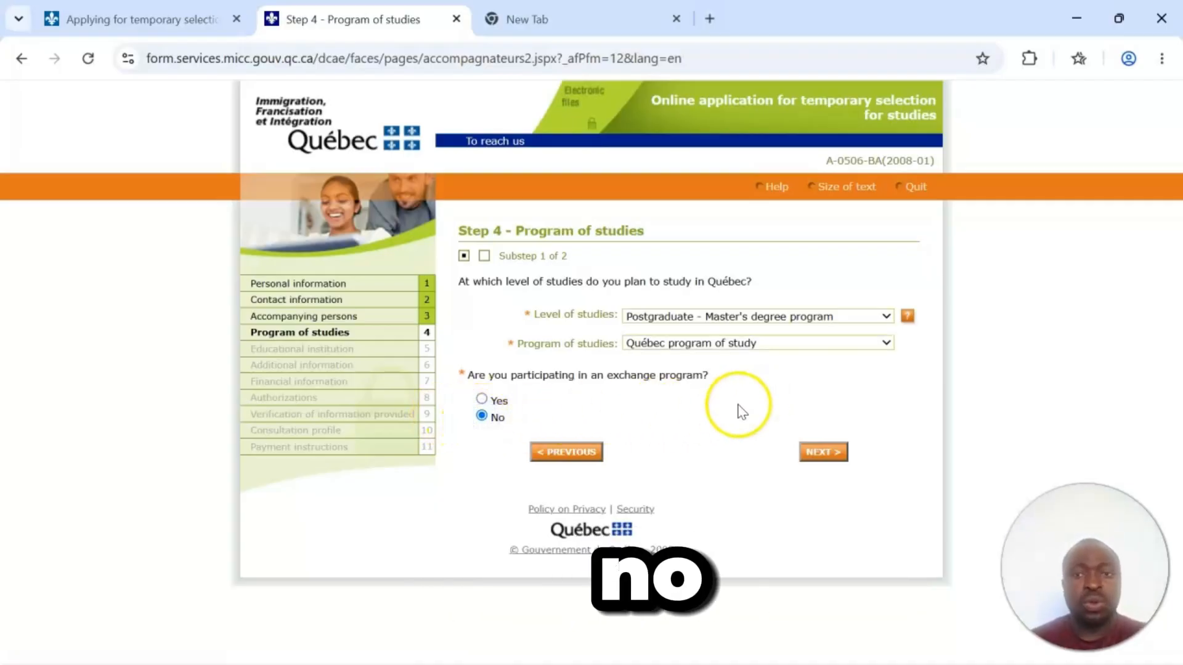
click(837, 452)
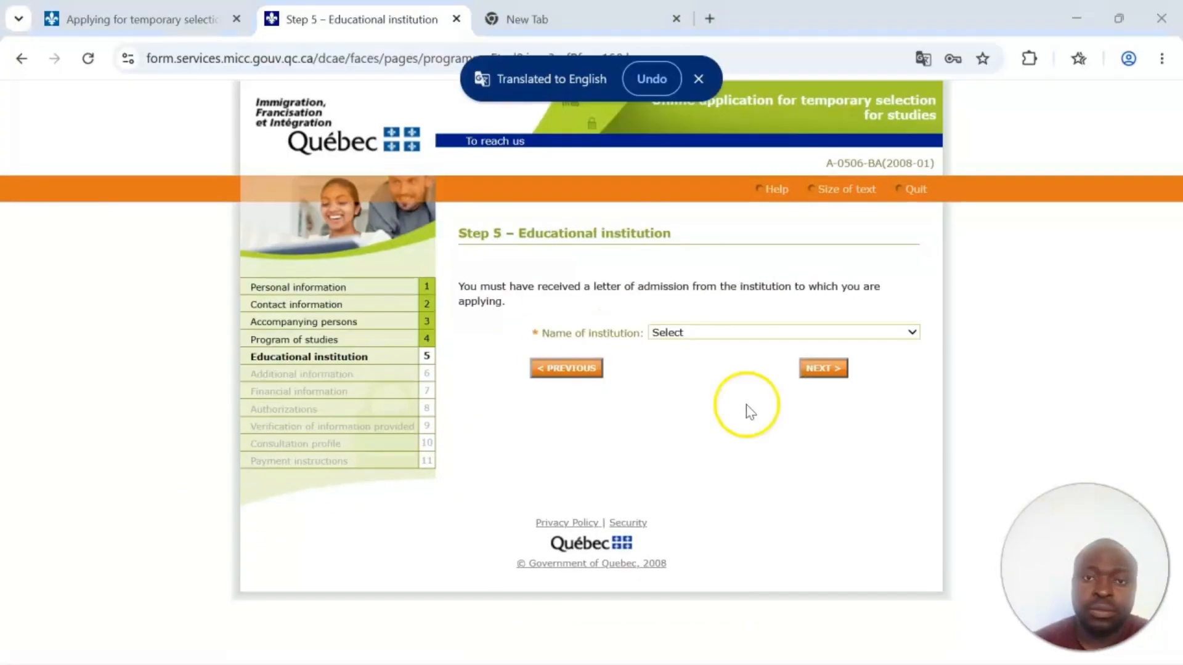
Choose Concordia University as the name of the institution.
click(727, 334)
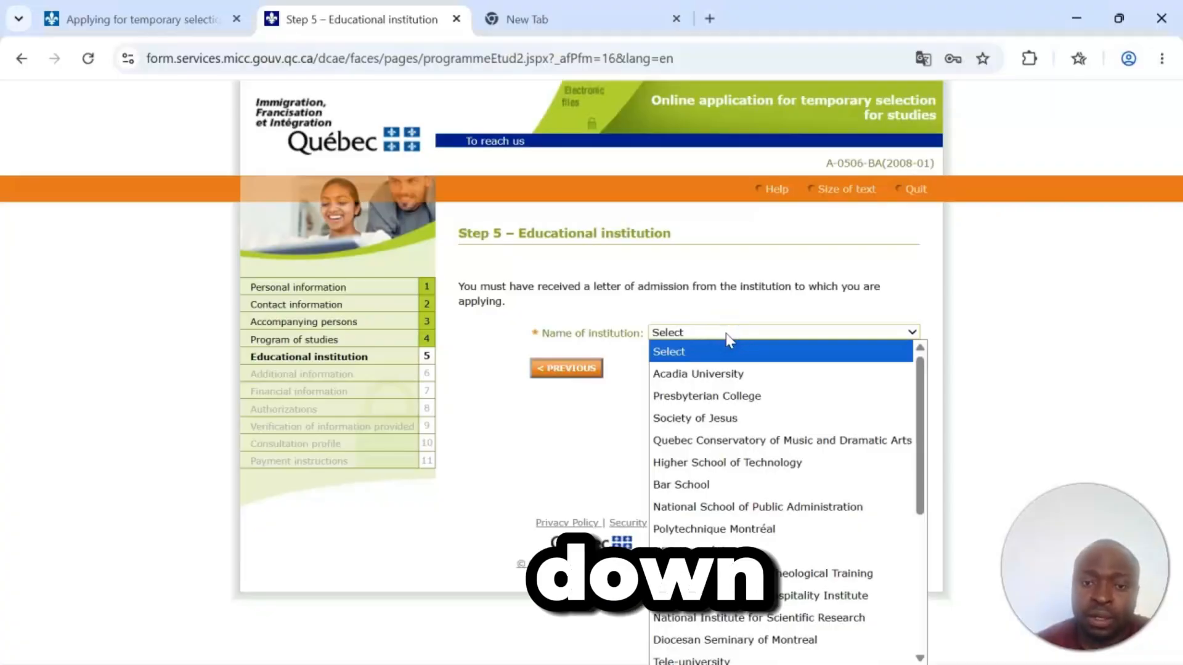
key(c)
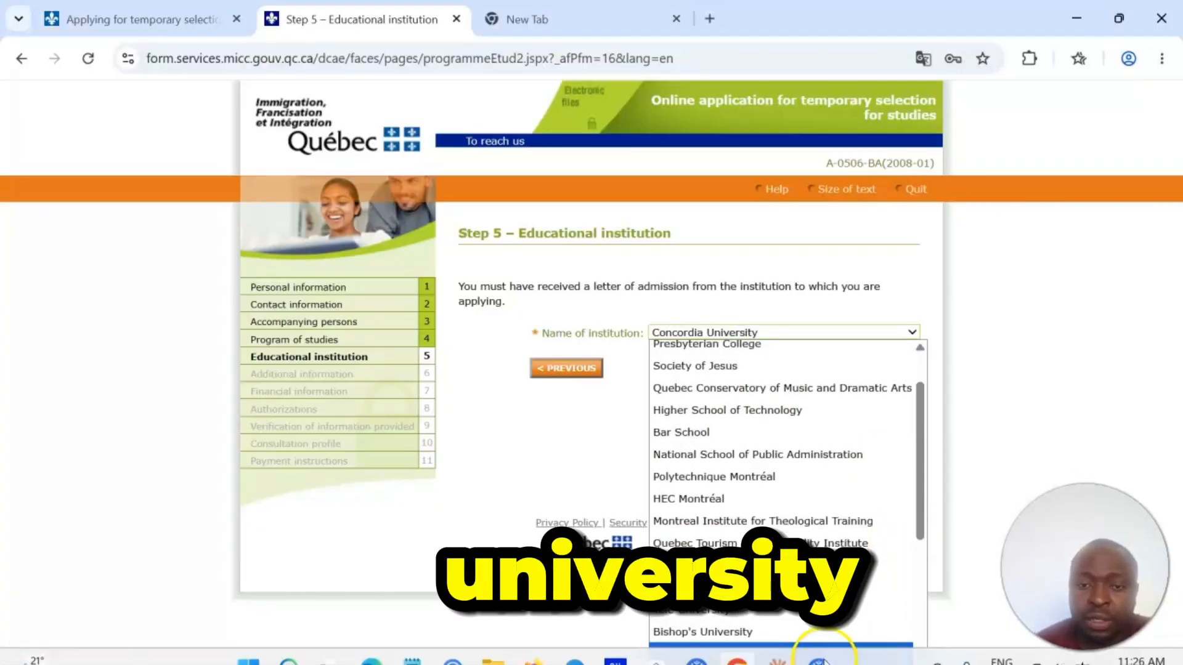
click(812, 652)
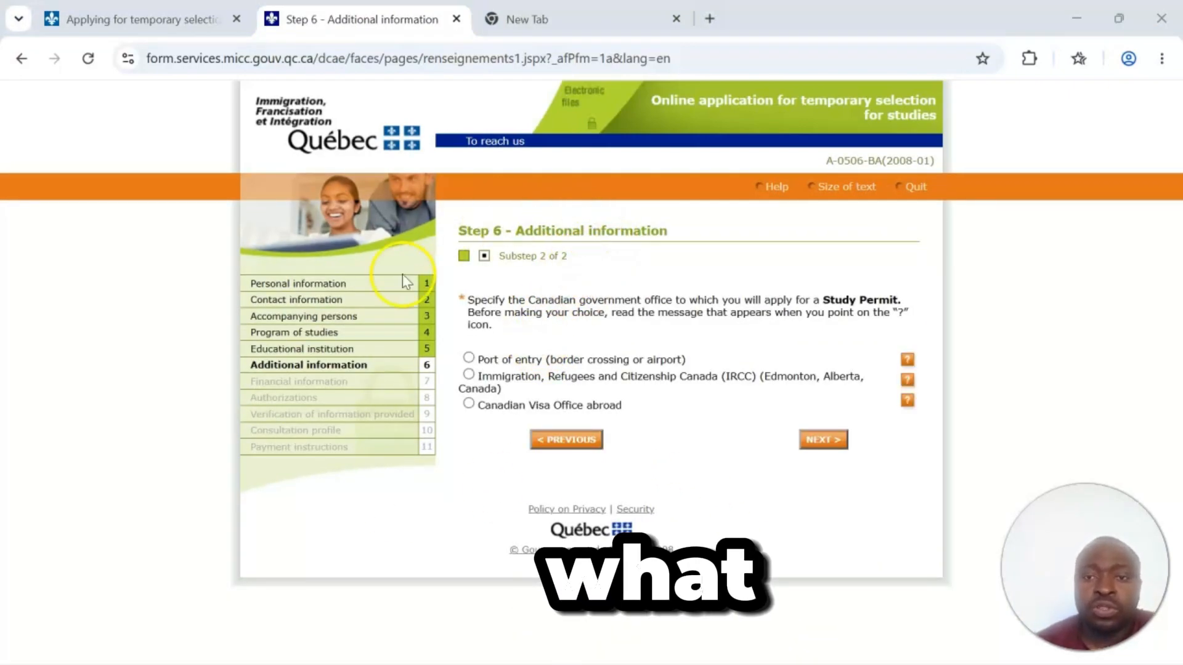
Specify a Canadian Visa Office abroad for the study permit and select Lagos from the complete list of visa offices.
click(468, 404)
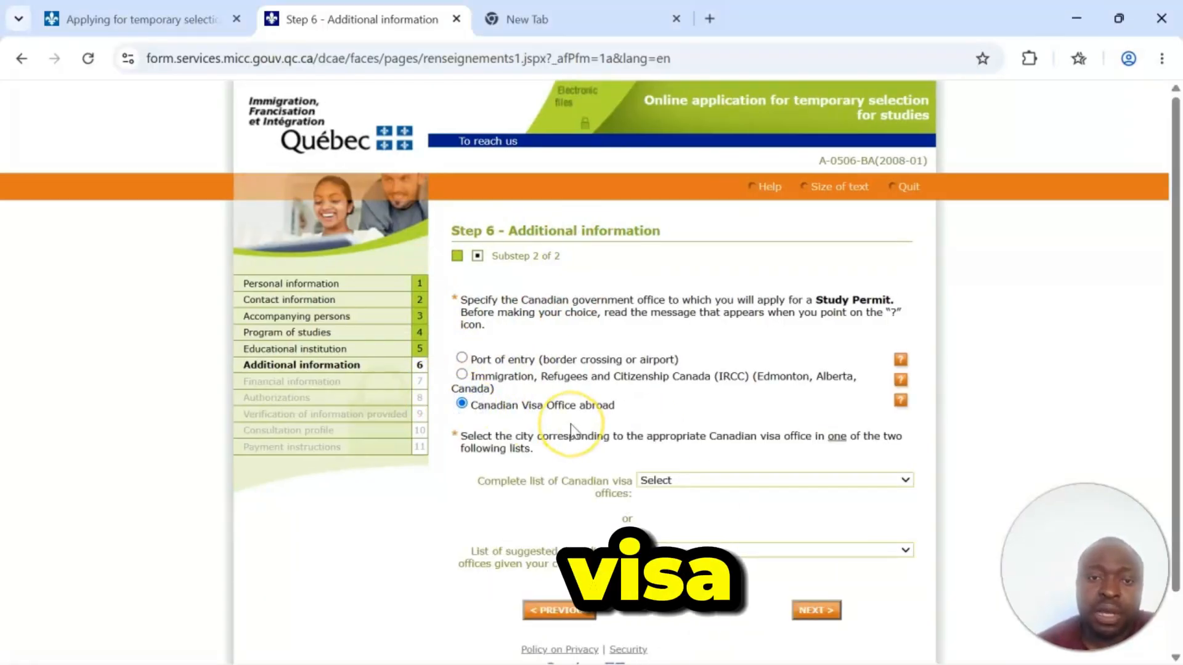
click(711, 480)
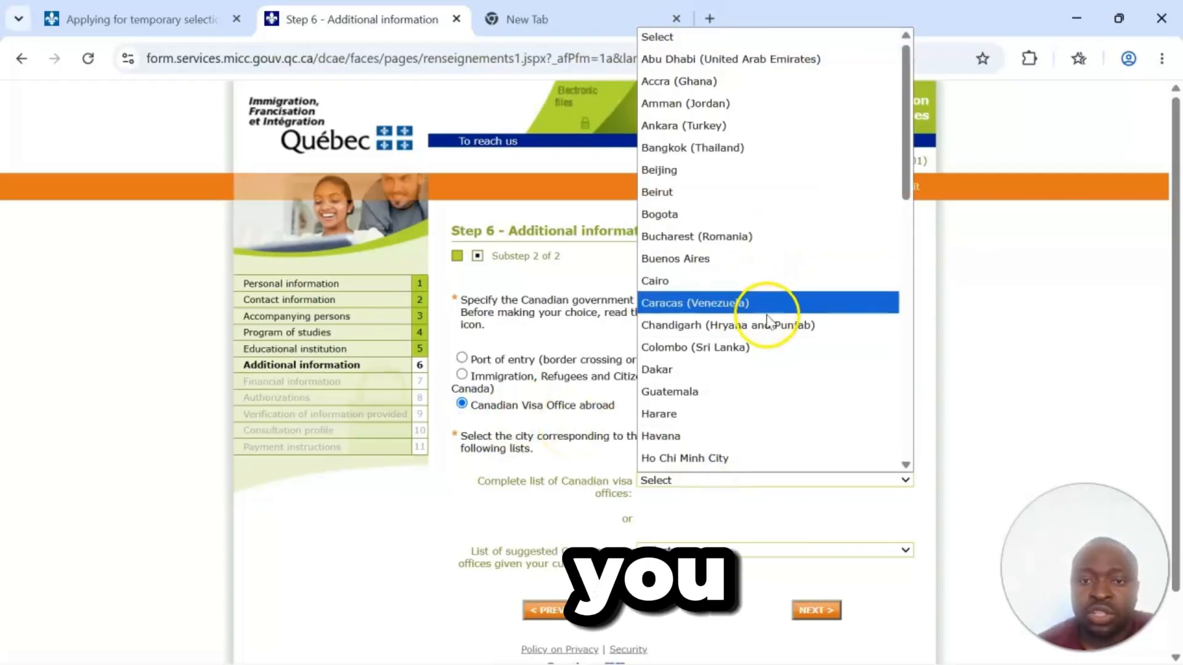
scroll(795, 345, down, 5)
scroll(793, 370, down, 3)
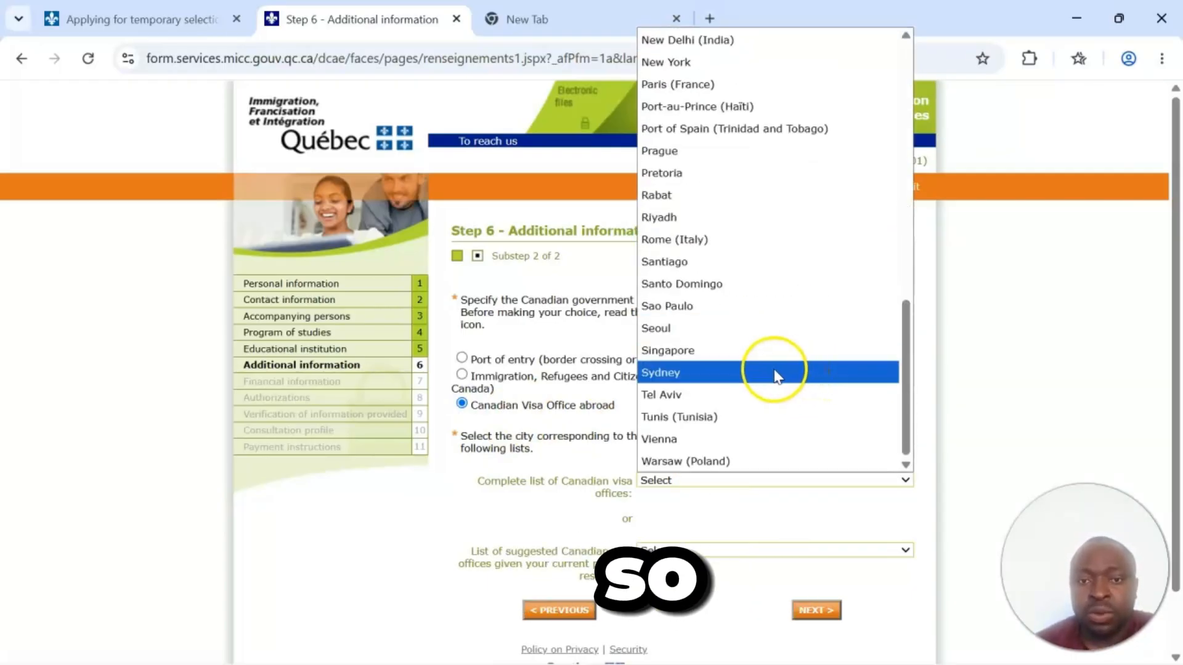
click(573, 345)
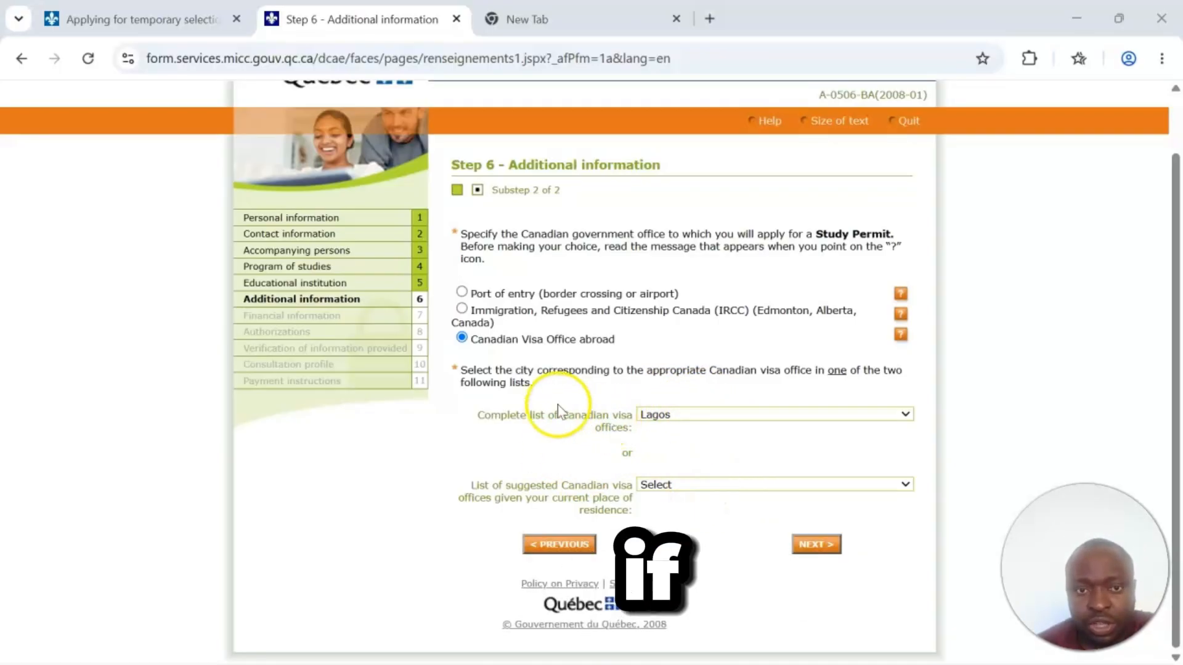
Check the complete and suggested visa office lists, keep Lagos, and continue to the financial information step.
click(695, 426)
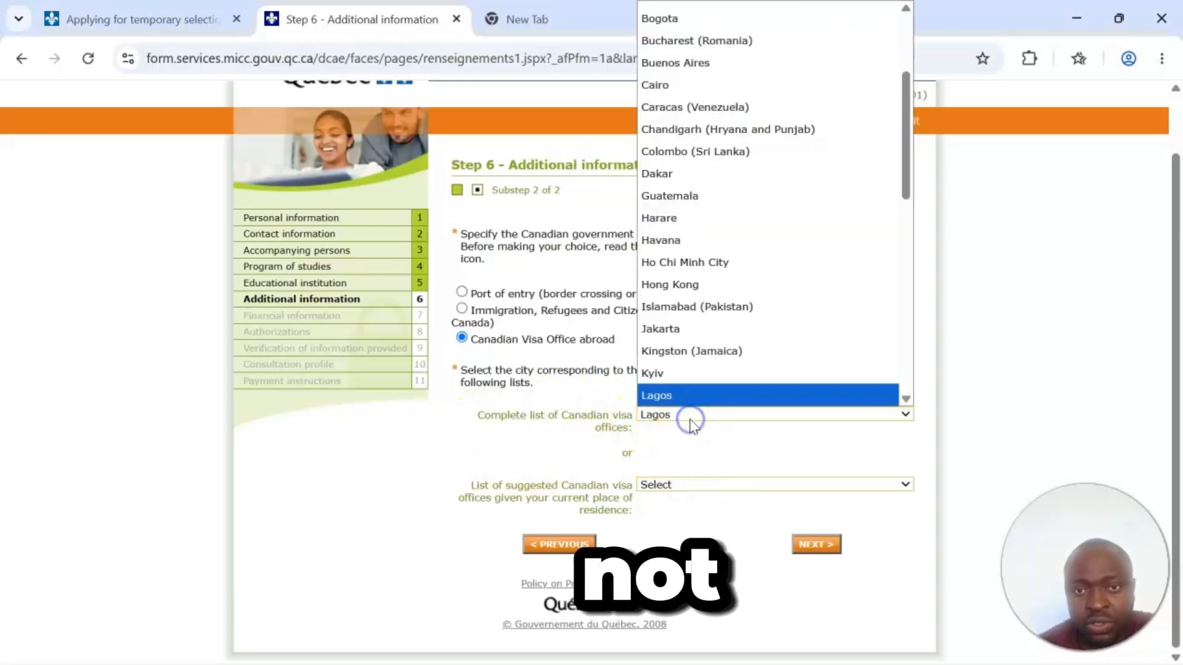
click(674, 454)
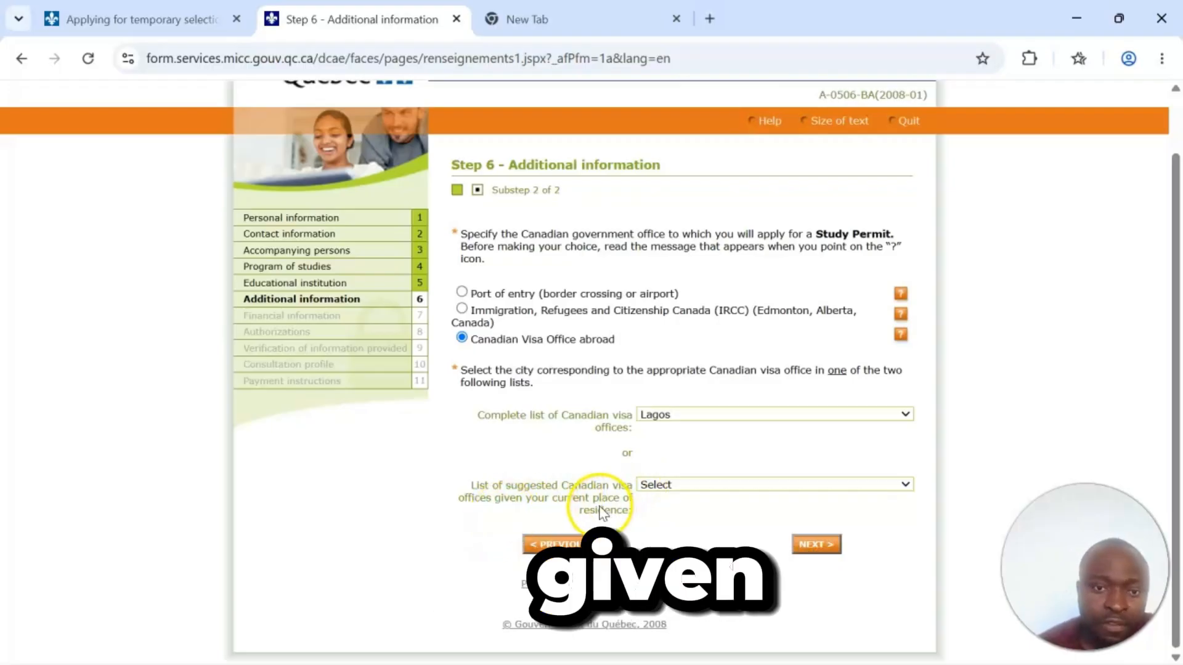
click(688, 490)
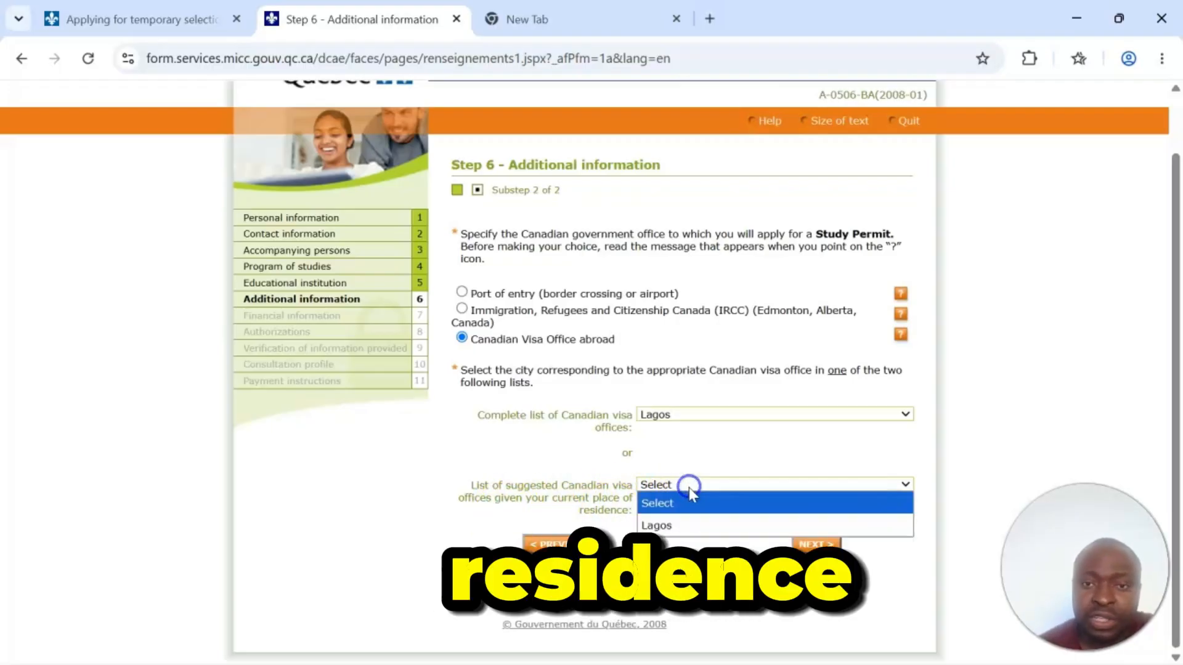
click(704, 461)
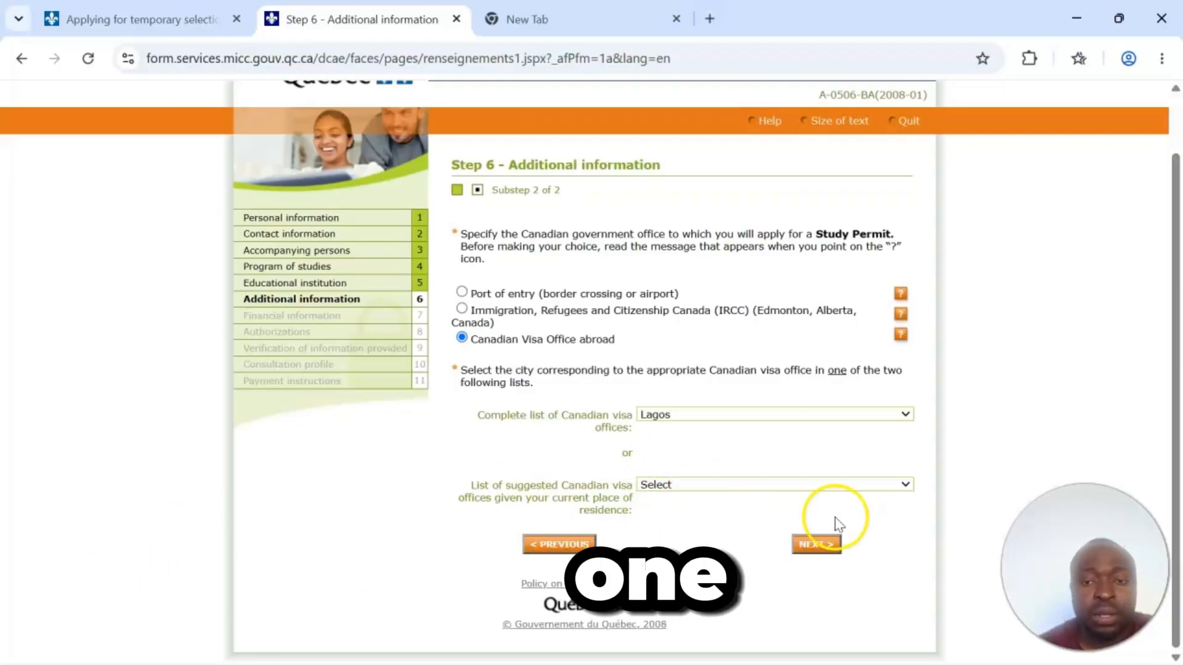
click(815, 543)
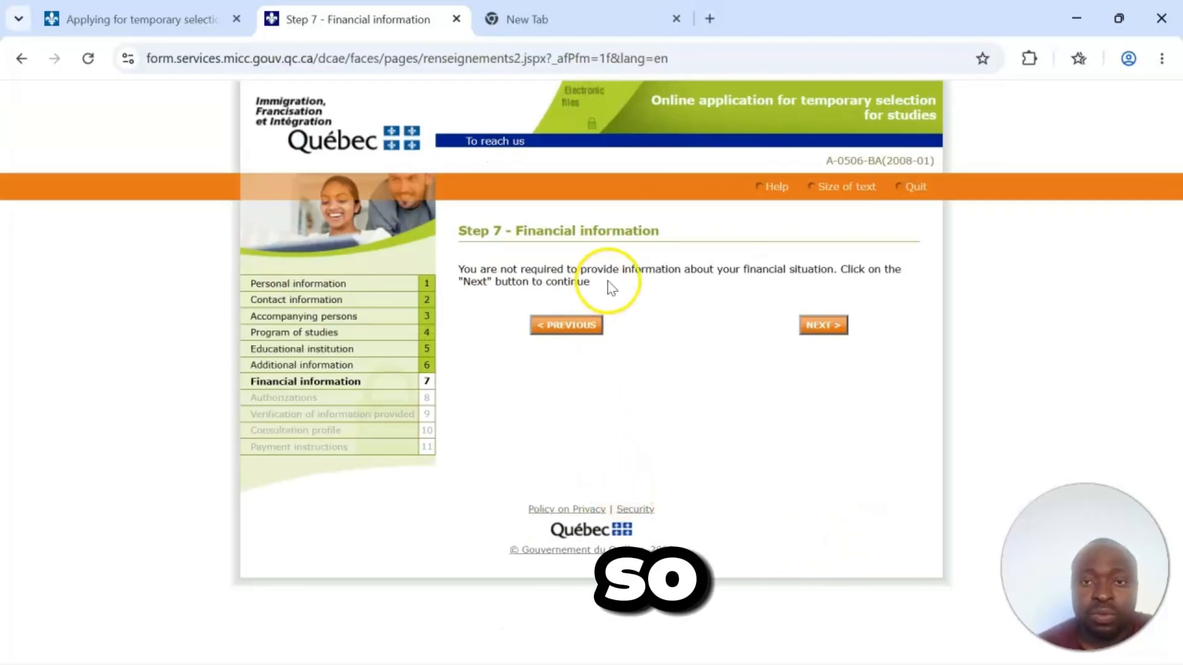
Continue past the financial information and review the personal information consent statements in the Authorizations step.
click(814, 336)
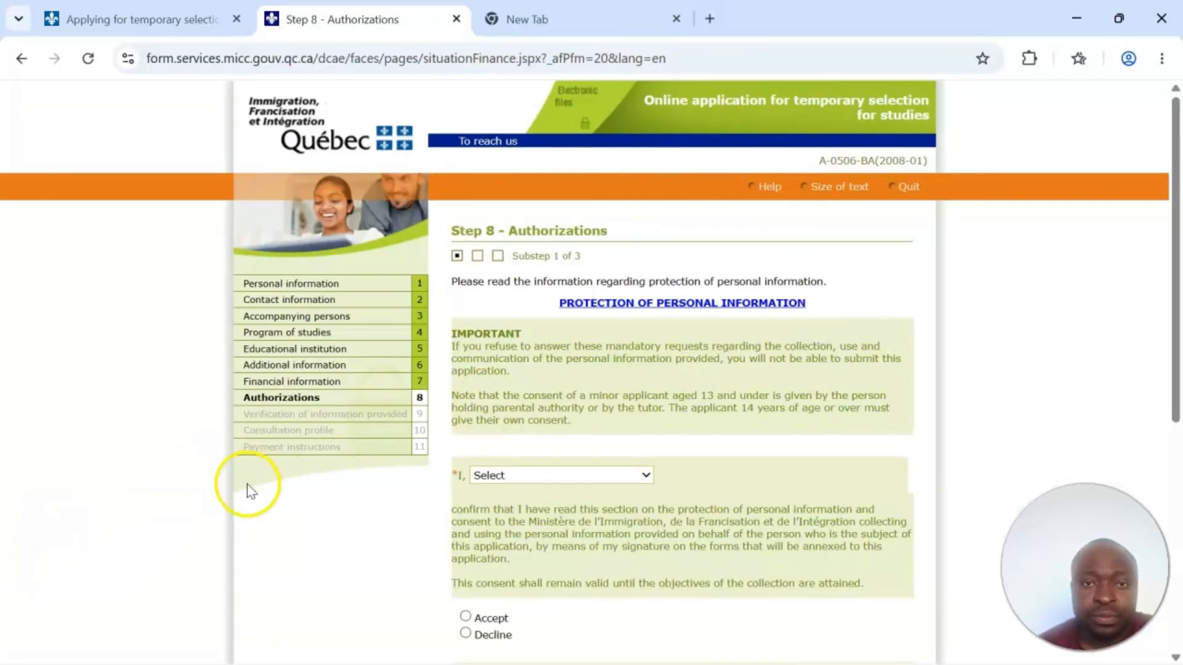
scroll(462, 367, down, 3)
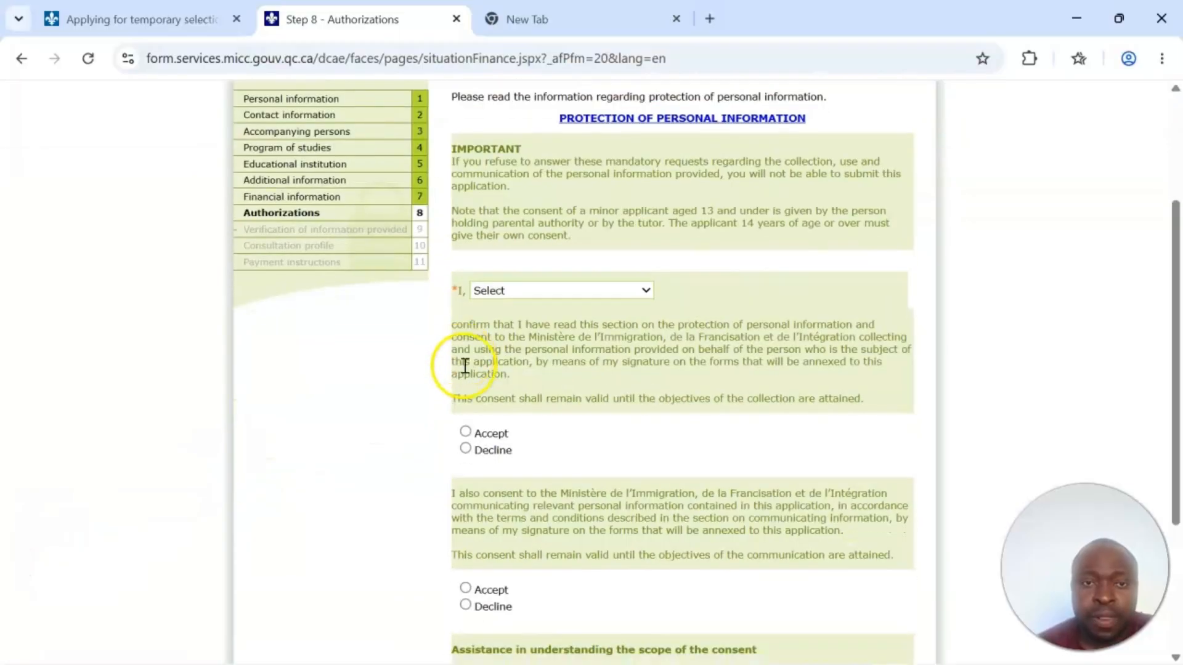
scroll(468, 363, up, 2)
scroll(534, 376, down, 3)
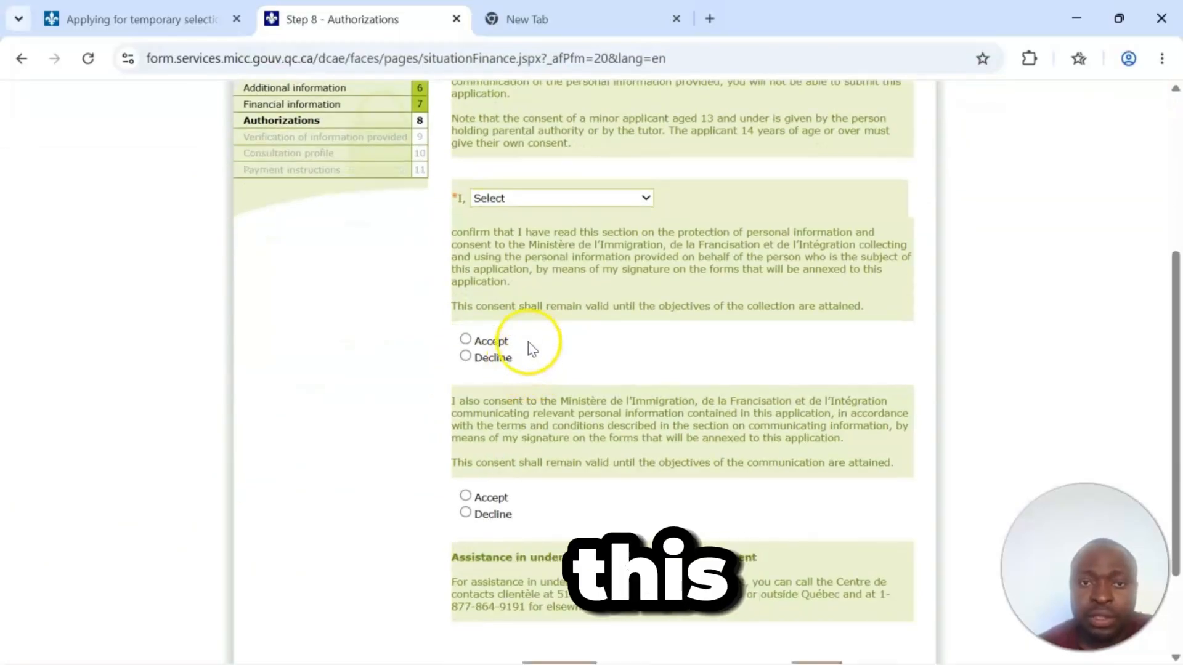
scroll(568, 462, down, 2)
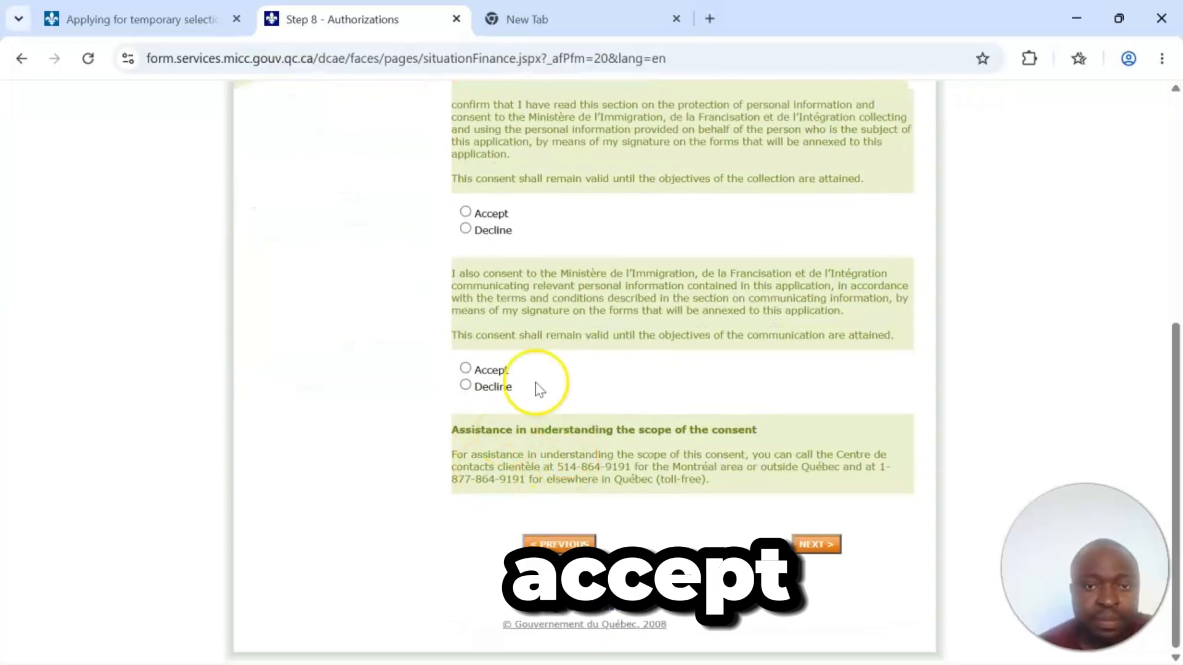
scroll(549, 446, up, 3)
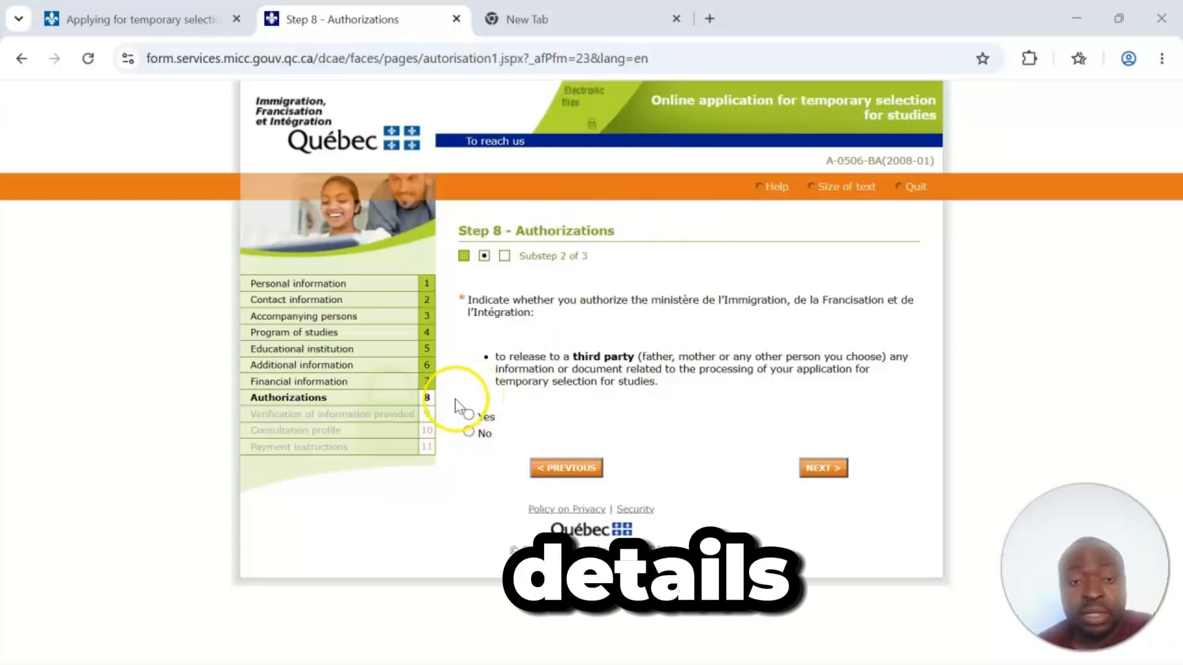
Answer No to releasing application information to a third party and continue to the representative declaration.
click(470, 433)
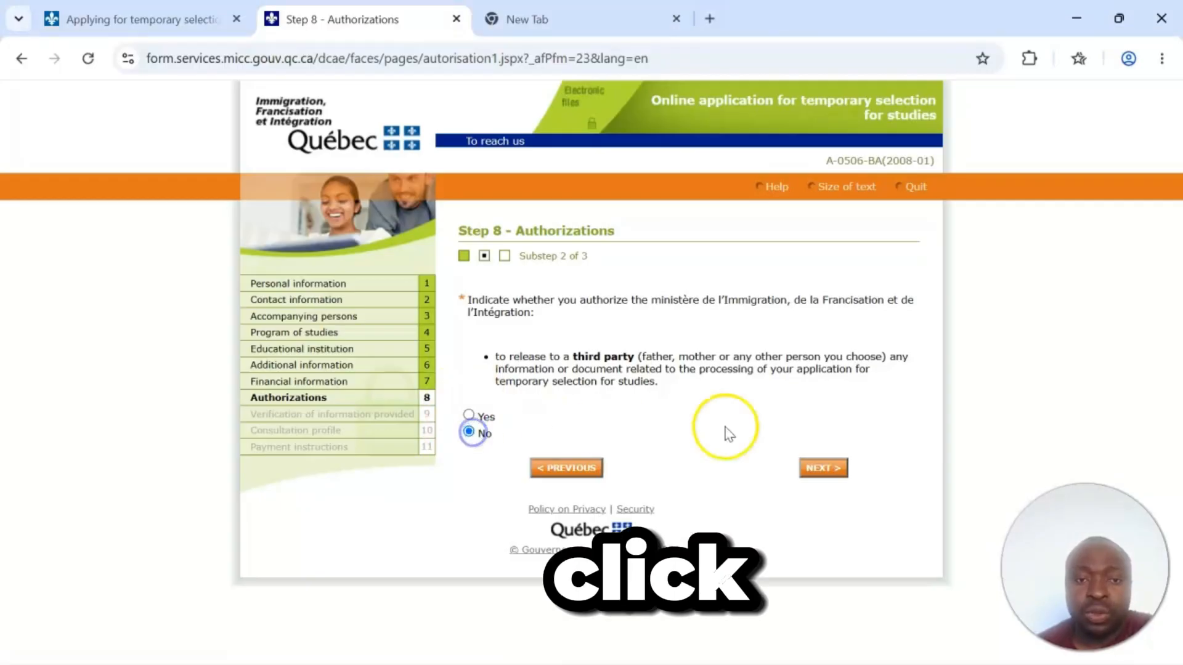
click(822, 468)
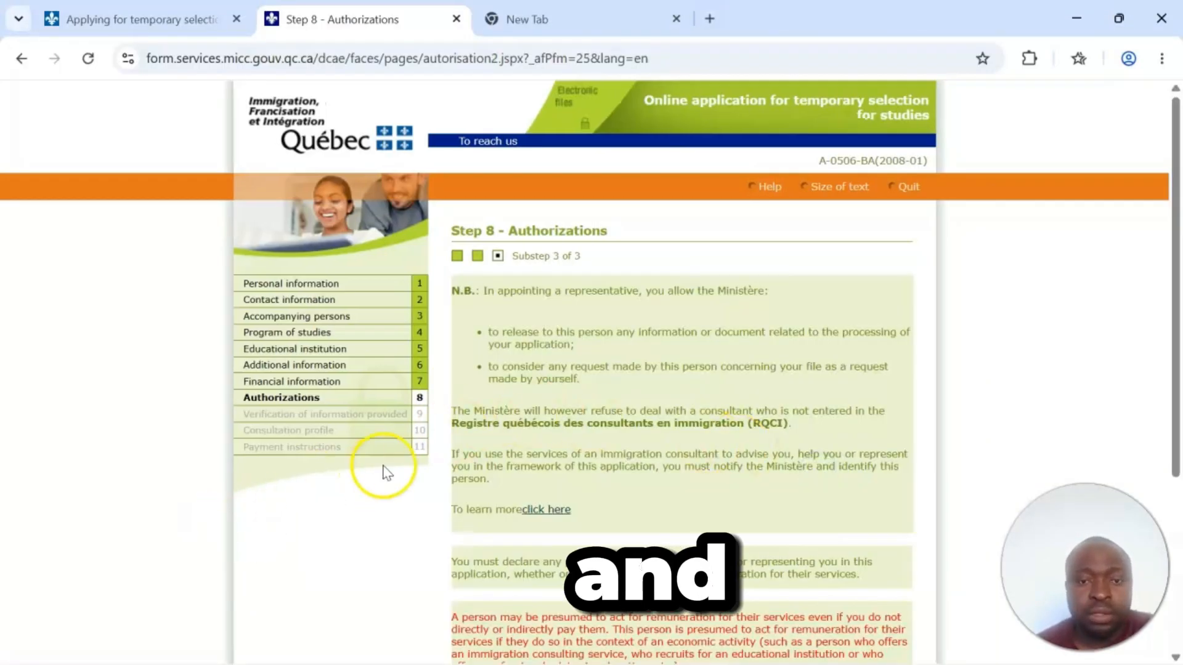
Read the notice on representatives, answer No to having received assistance, advice or representation, and continue.
scroll(376, 474, down, 3)
scroll(385, 471, down, 2)
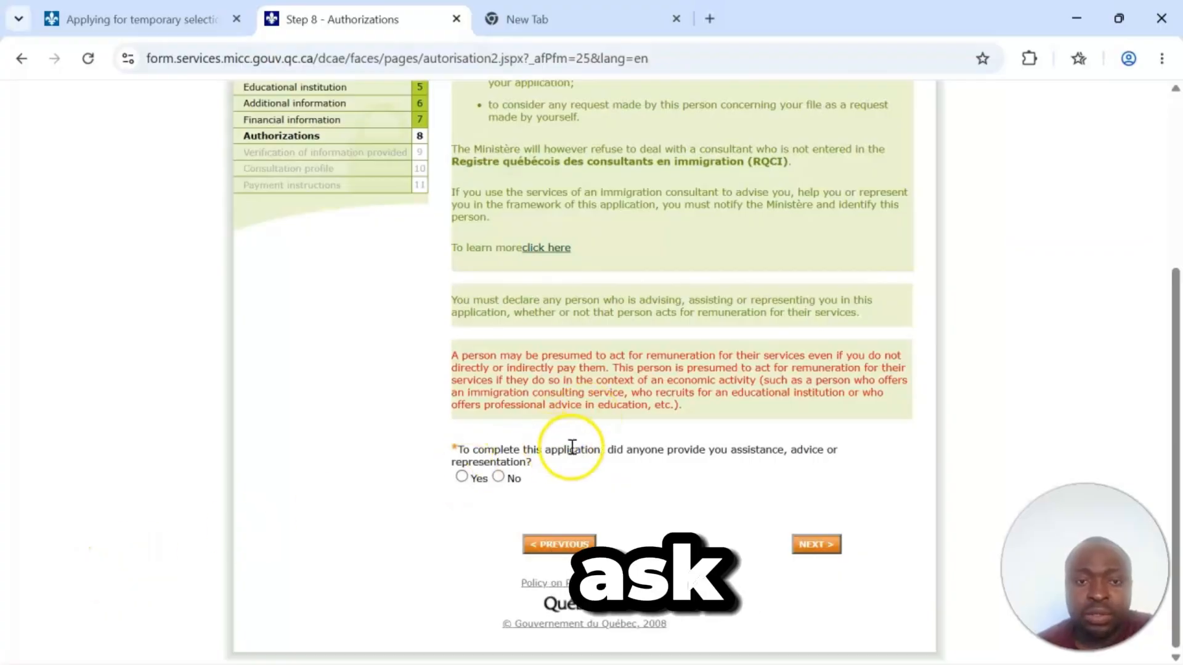
scroll(555, 450, up, 4)
scroll(553, 449, down, 3)
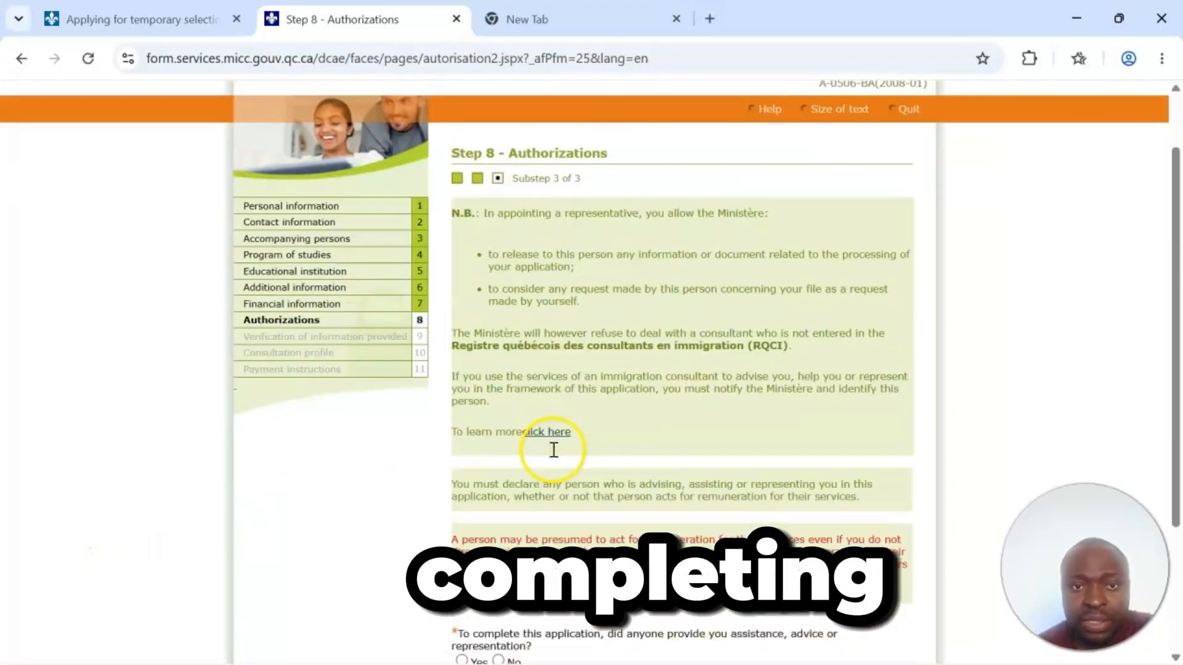
scroll(542, 452, up, 3)
scroll(536, 447, down, 1)
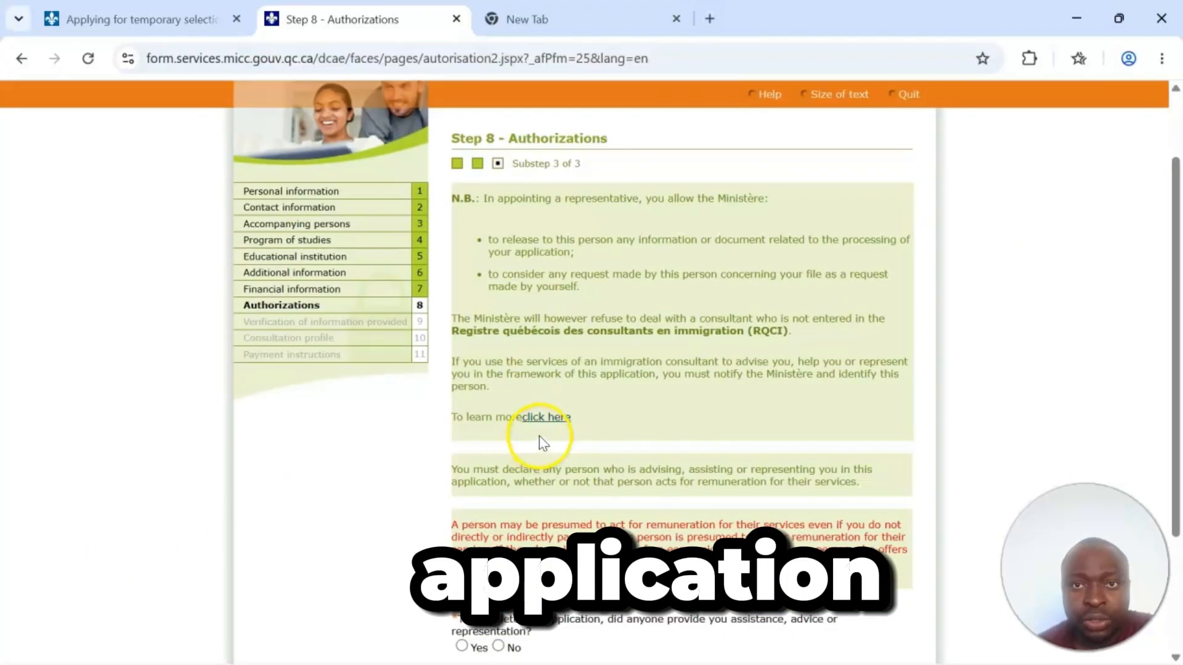
scroll(539, 435, up, 4)
scroll(540, 437, down, 6)
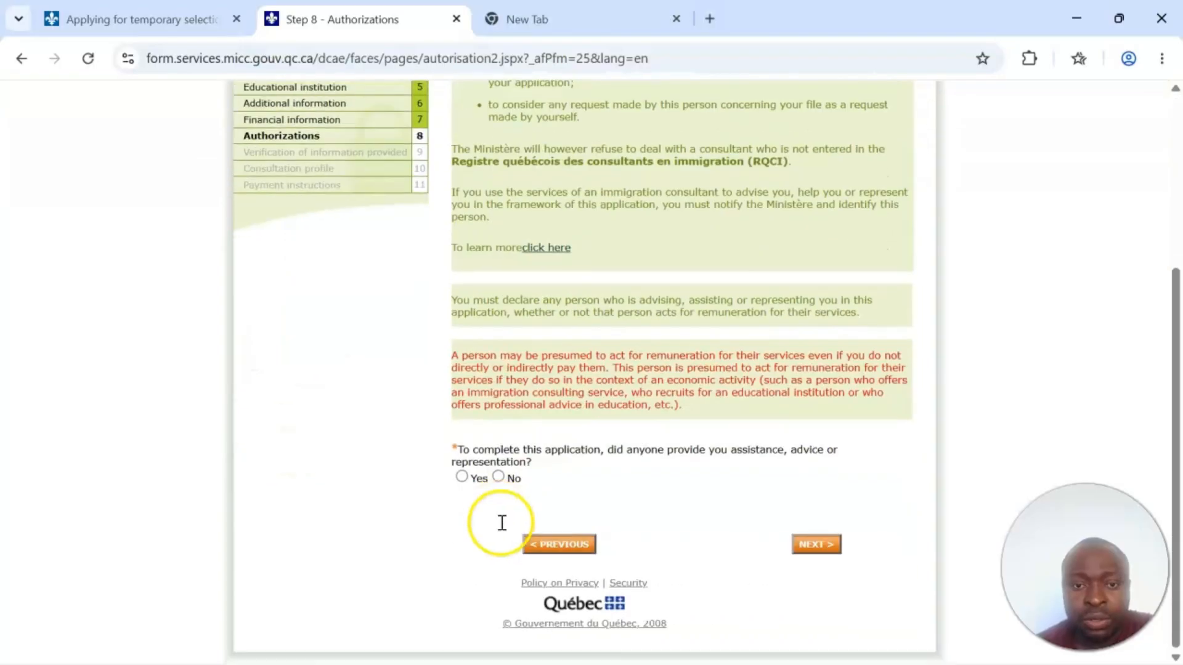
click(497, 476)
click(820, 545)
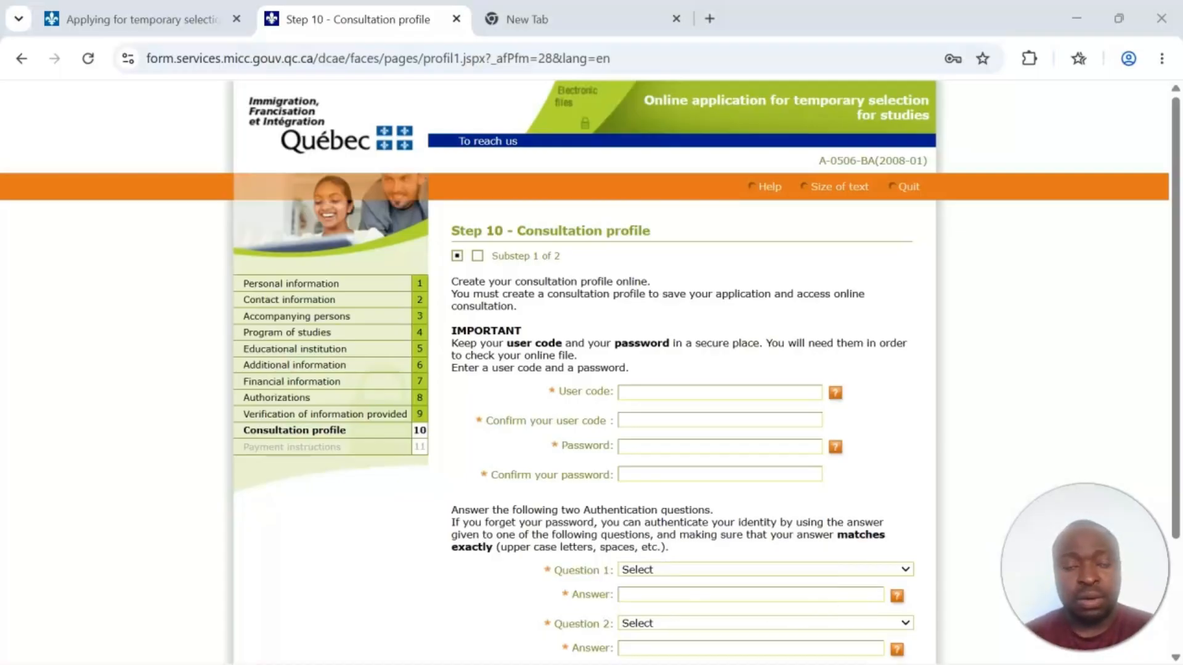
Examine the user code, password and authentication question fields of the consultation profile.
scroll(642, 390, down, 2)
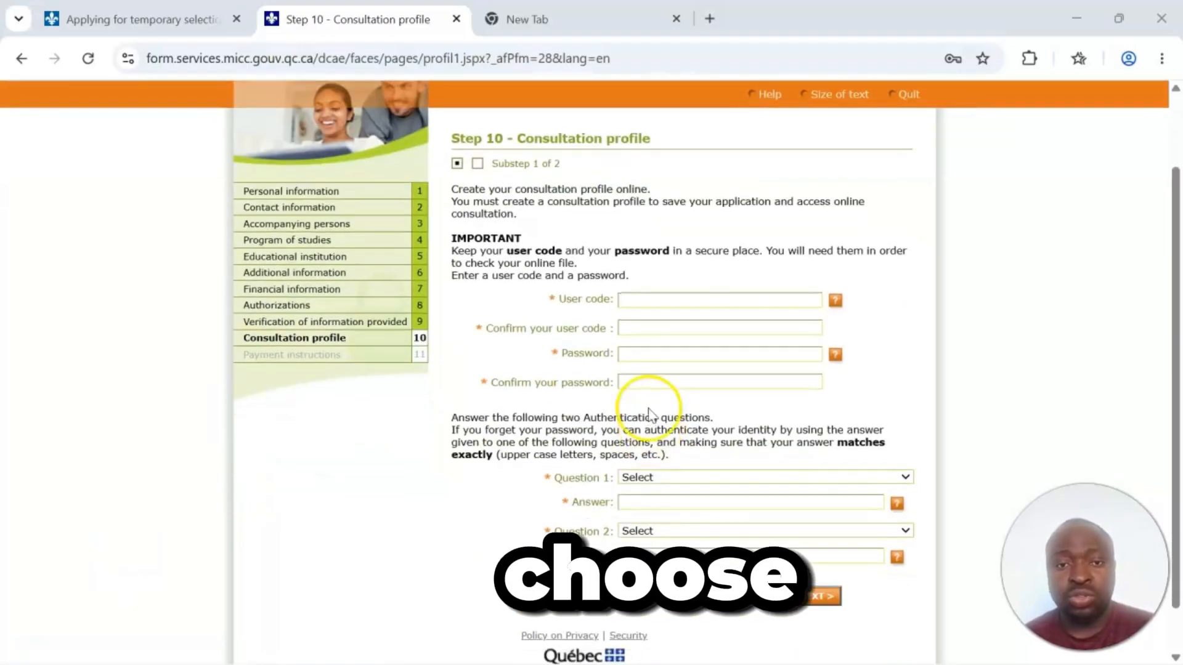